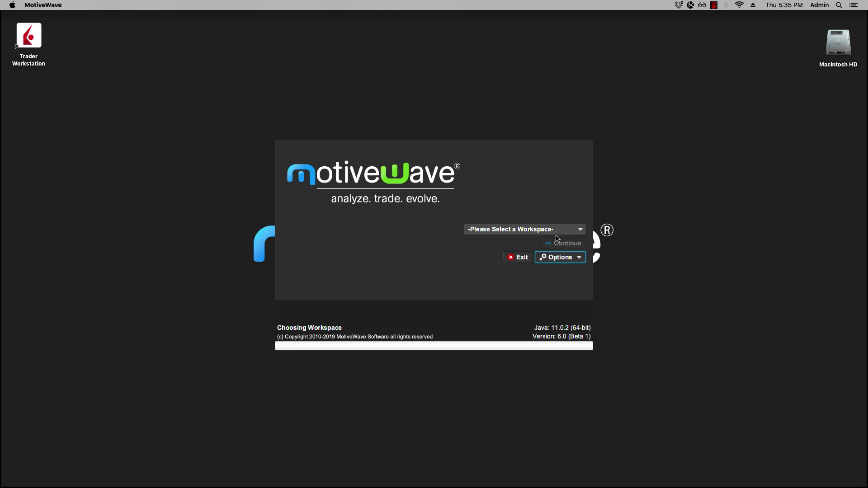
Open the Manage Workspaces list showing each workspace's service and storage location
{"action": "left_click", "coordinate": [560, 258]}
{"action": "left_click", "coordinate": [558, 269]}
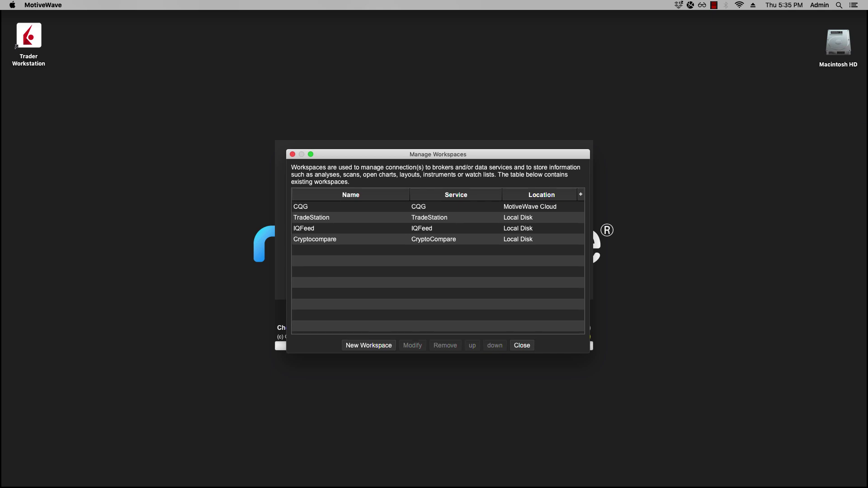
Inspect the IQFeed and TradeStation workspace folders in Finder, then drag the window aside
{"action": "left_click", "coordinate": [858, 116]}
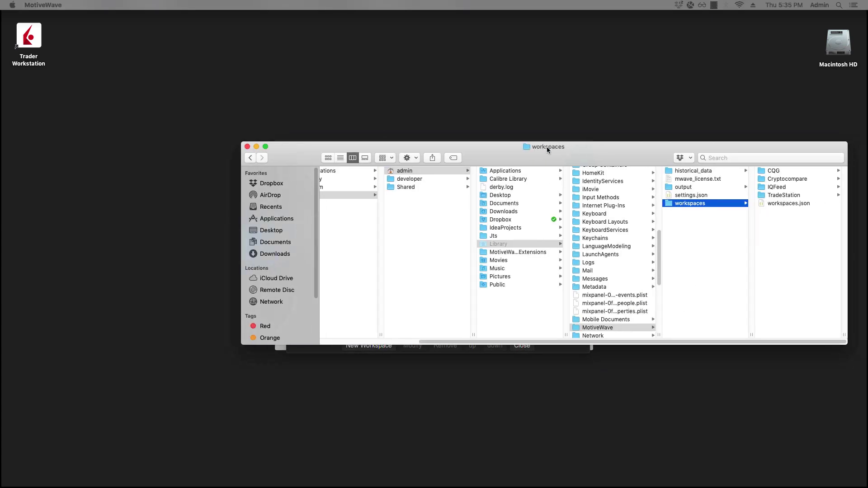
{"action": "left_click_drag", "start_coordinate": [546, 146], "coordinate": [415, 221]}
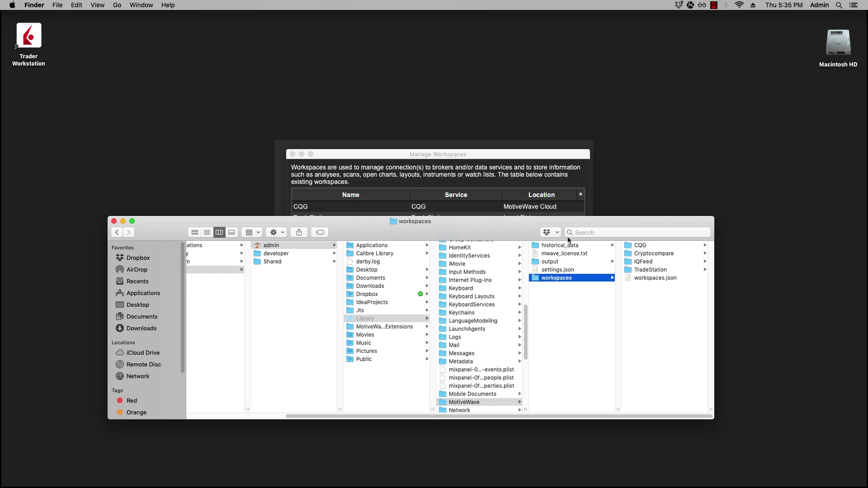
{"action": "left_click", "coordinate": [646, 262]}
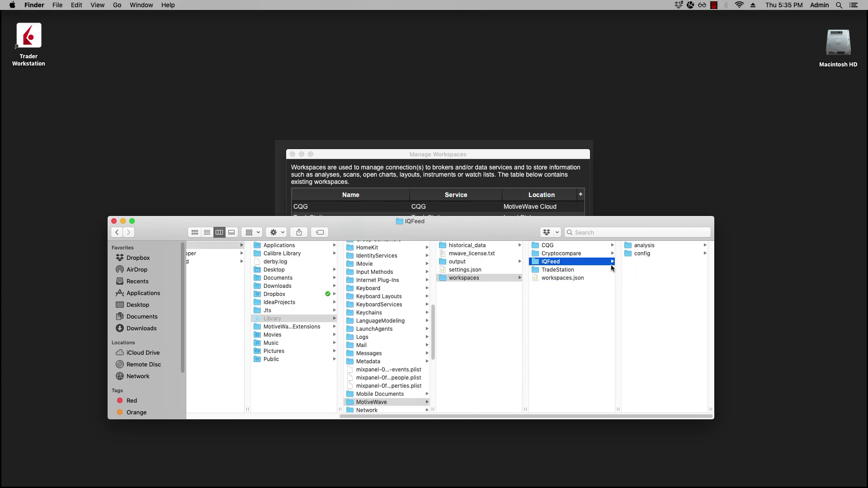
{"action": "left_click", "coordinate": [572, 270]}
{"action": "left_click_drag", "start_coordinate": [362, 232], "coordinate": [867, 155]}
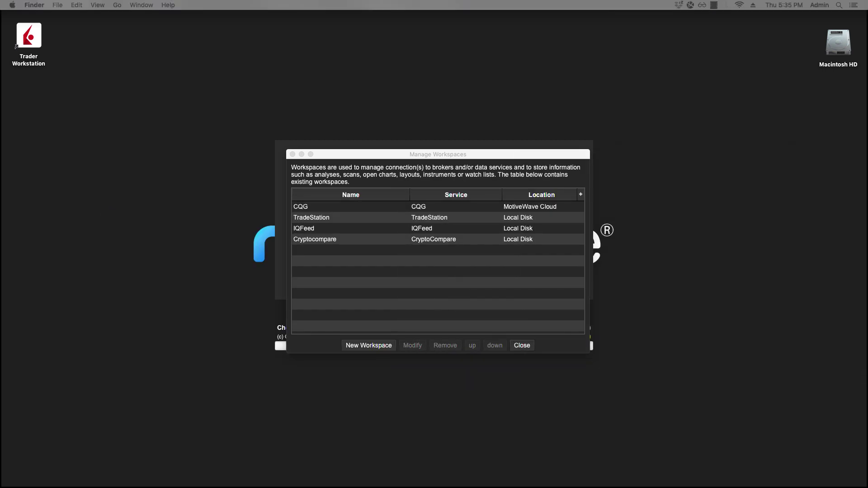
Start a new workspace named 'Google' stored in MotiveWave Cloud
{"action": "left_click", "coordinate": [357, 346]}
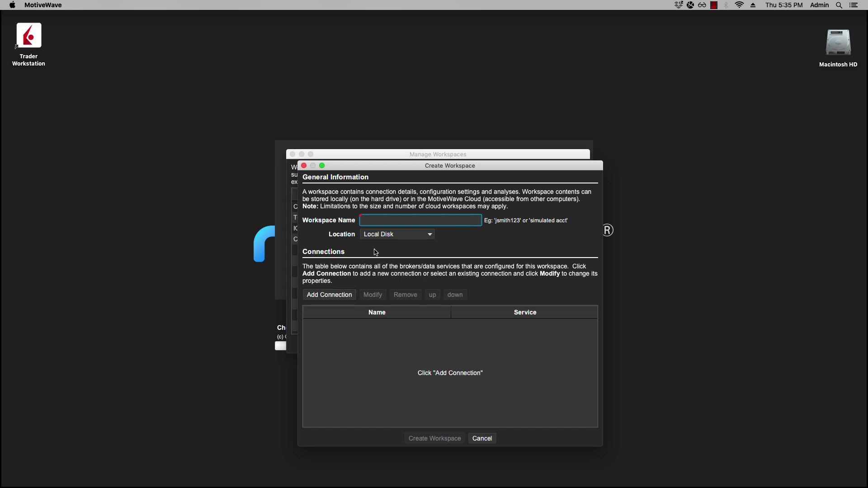
{"action": "type", "text": "Googlr"}
{"action": "key", "text": "BackSpace"}
{"action": "type", "text": "e"}
{"action": "left_click", "coordinate": [388, 235]}
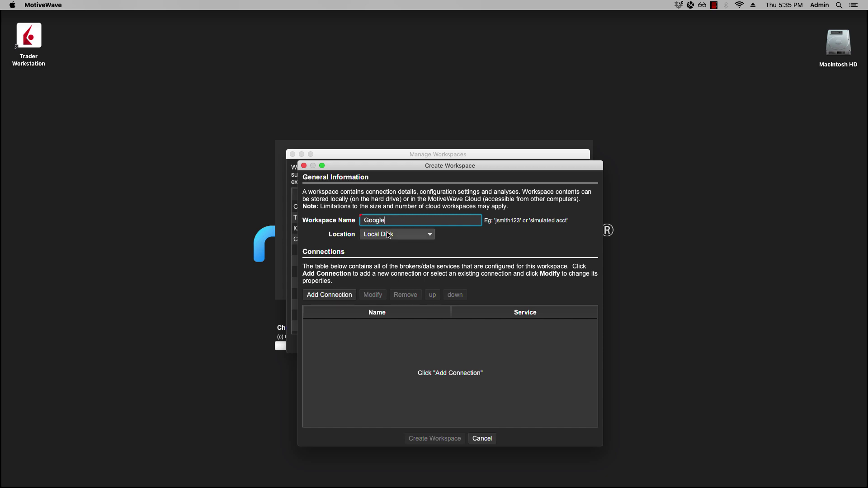
{"action": "left_click", "coordinate": [389, 257]}
Add a Google/Yahoo data connection, accept the disclaimer, and create the workspace
{"action": "left_click", "coordinate": [329, 295]}
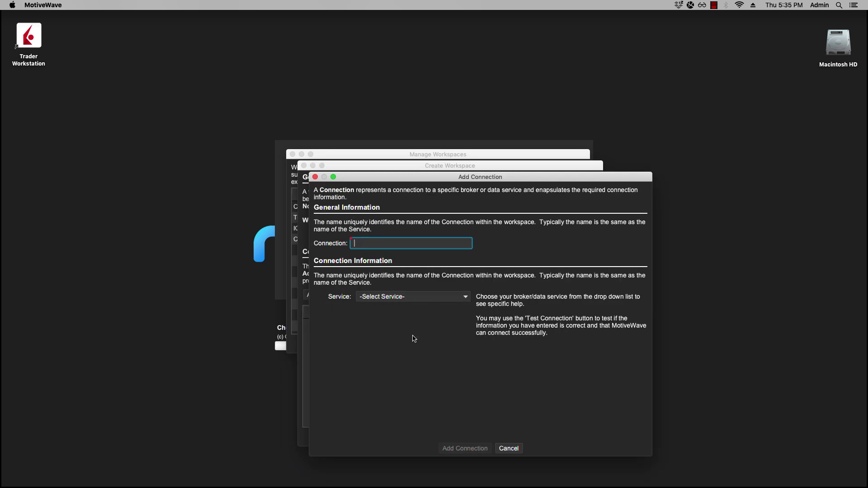
{"action": "left_click", "coordinate": [427, 295]}
{"action": "left_click", "coordinate": [416, 318]}
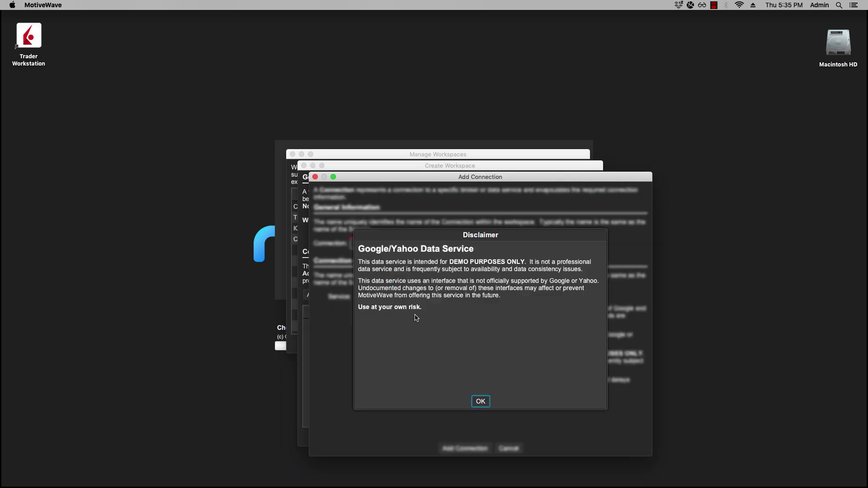
{"action": "left_click", "coordinate": [479, 400]}
{"action": "left_click", "coordinate": [466, 448]}
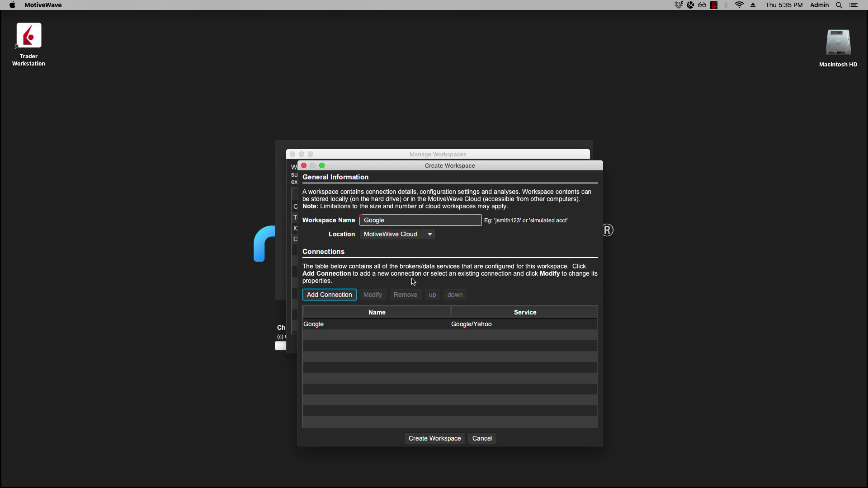
{"action": "left_click", "coordinate": [433, 440]}
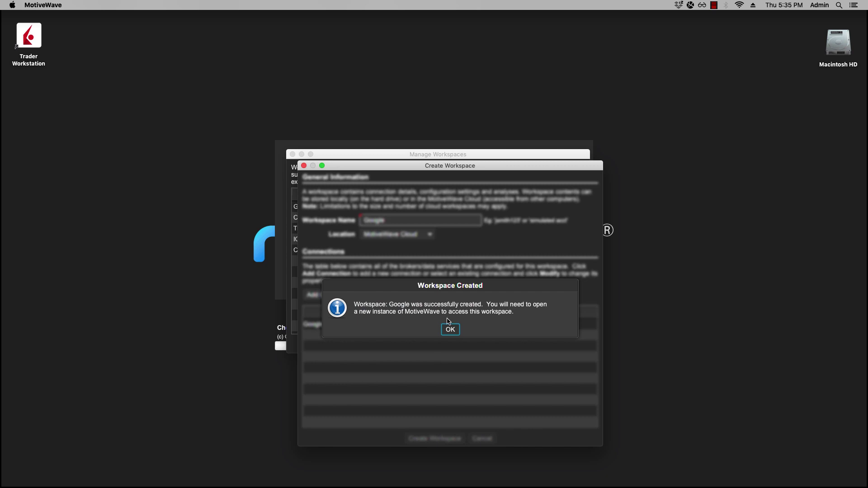
{"action": "left_click", "coordinate": [451, 329]}
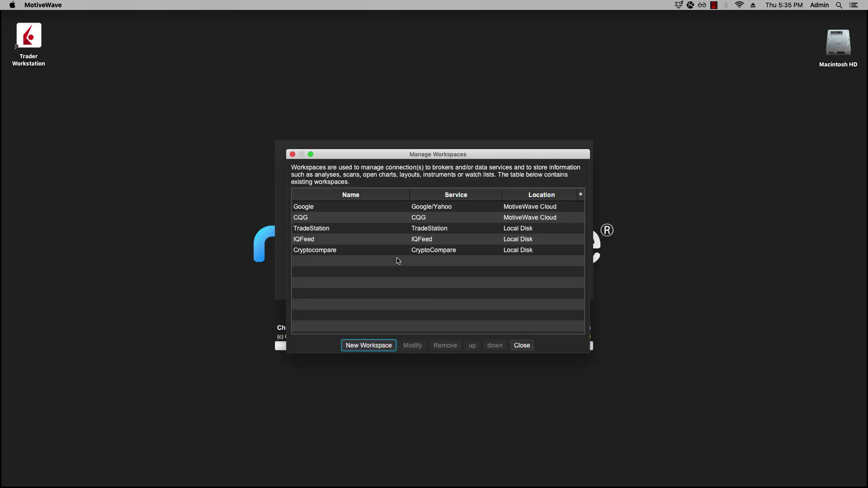
Rename the Cryptocompare workspace to 'CC' and update it
{"action": "left_click", "coordinate": [354, 251]}
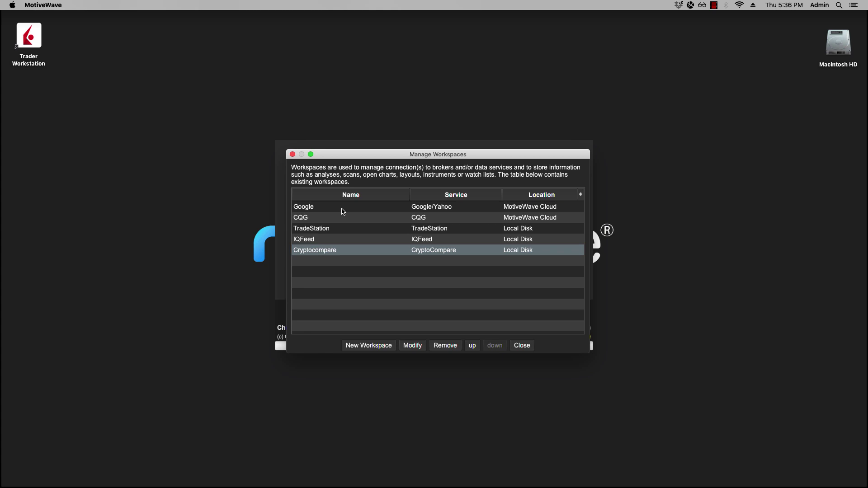
{"action": "left_click", "coordinate": [412, 345]}
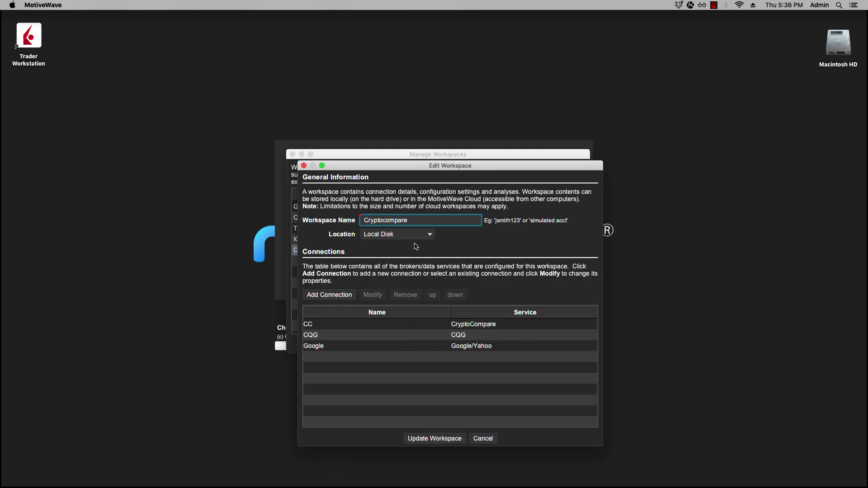
{"action": "left_click_drag", "start_coordinate": [408, 221], "coordinate": [339, 220]}
{"action": "type", "text": "CC"}
{"action": "left_click", "coordinate": [418, 439]}
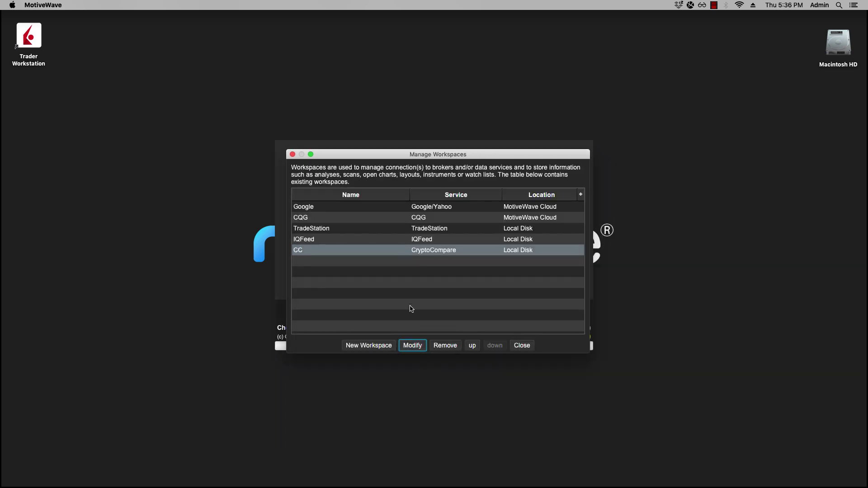
Review the Google workspace's settings without changing anything
{"action": "left_click", "coordinate": [363, 207]}
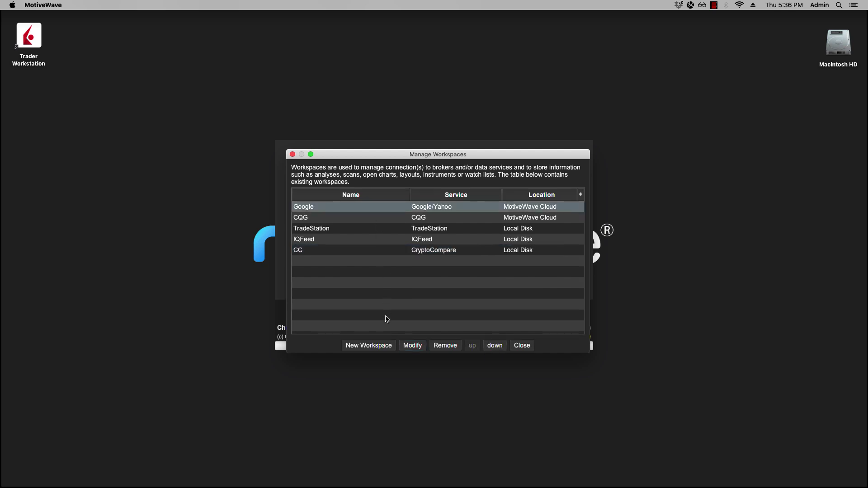
{"action": "left_click", "coordinate": [412, 346]}
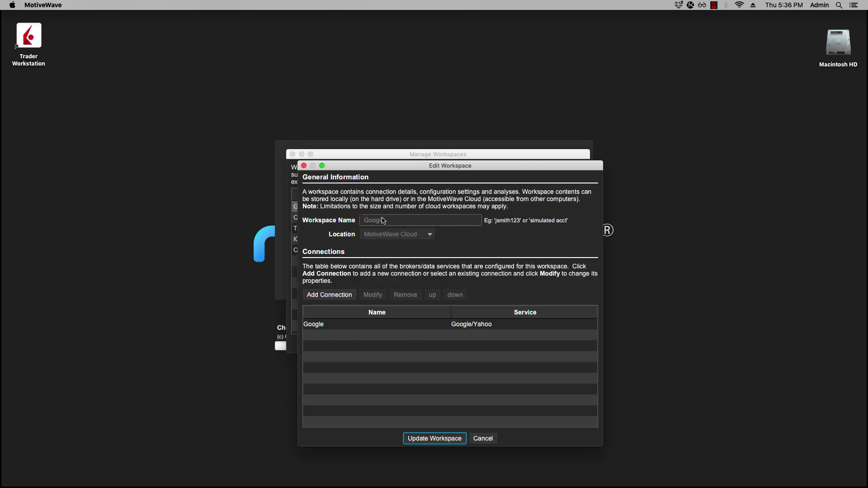
{"action": "left_click", "coordinate": [479, 443]}
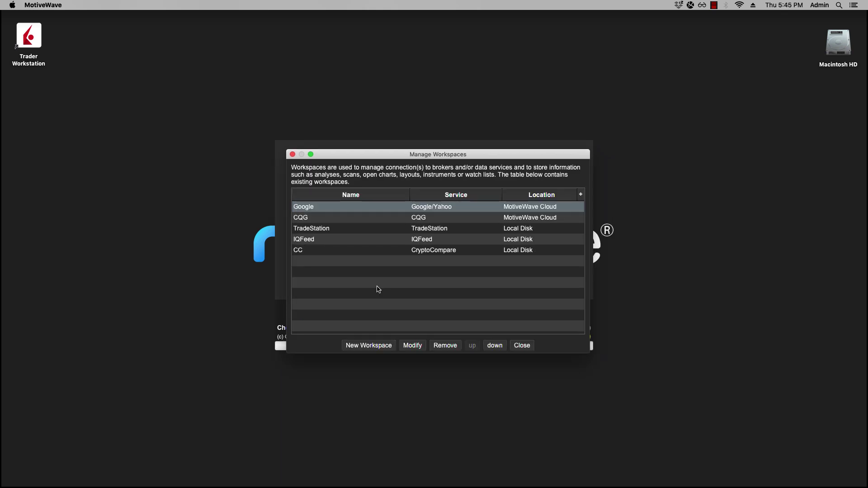
Change the IQFeed workspace's location from Local Disk to MotiveWave Cloud
{"action": "left_click", "coordinate": [346, 245]}
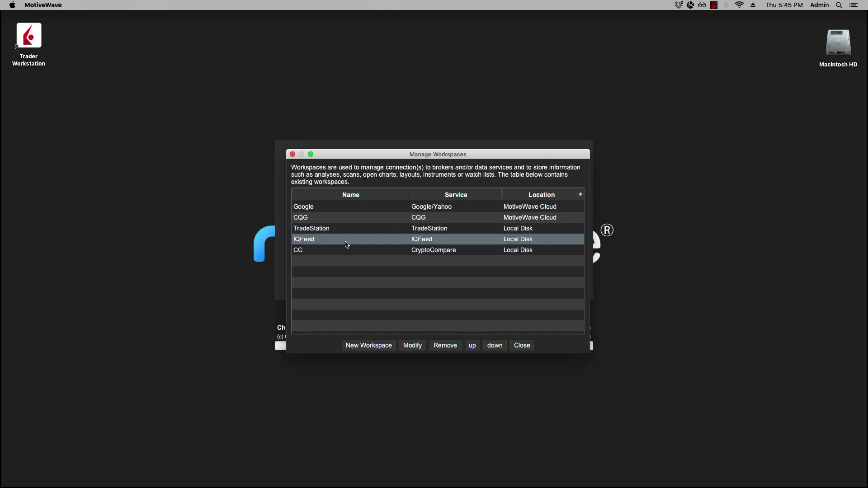
{"action": "left_click", "coordinate": [413, 346]}
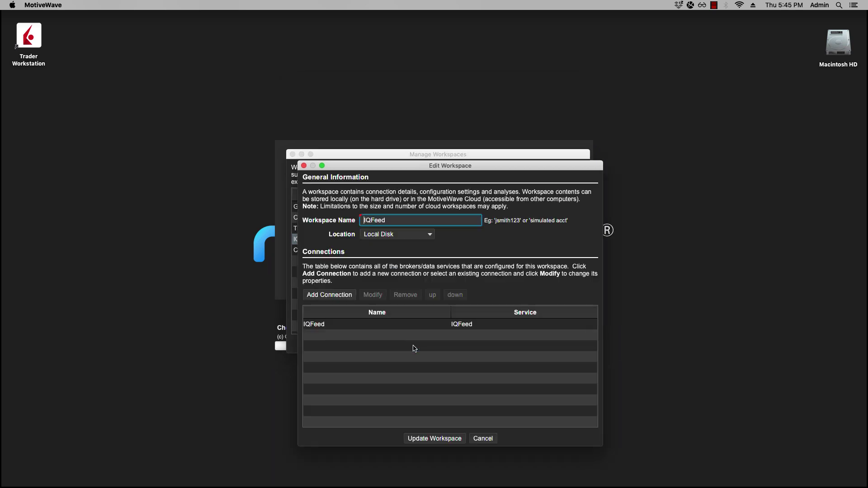
{"action": "left_click", "coordinate": [407, 234]}
{"action": "left_click", "coordinate": [401, 253]}
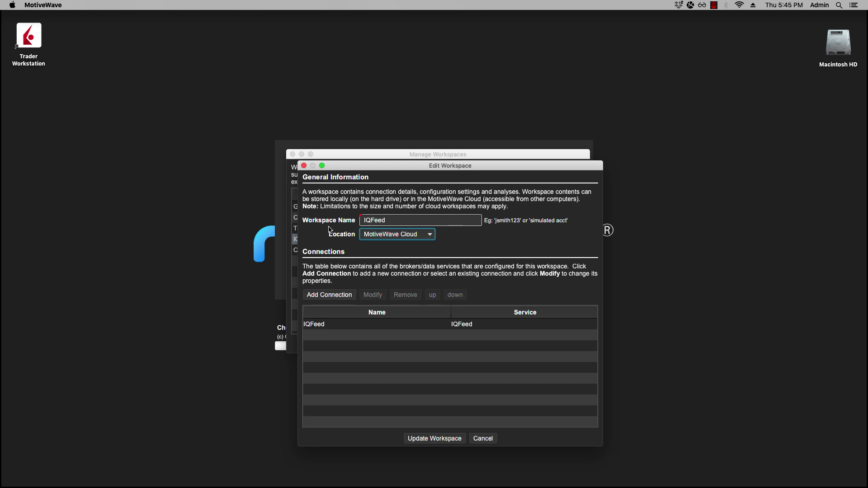
{"action": "left_click", "coordinate": [426, 438]}
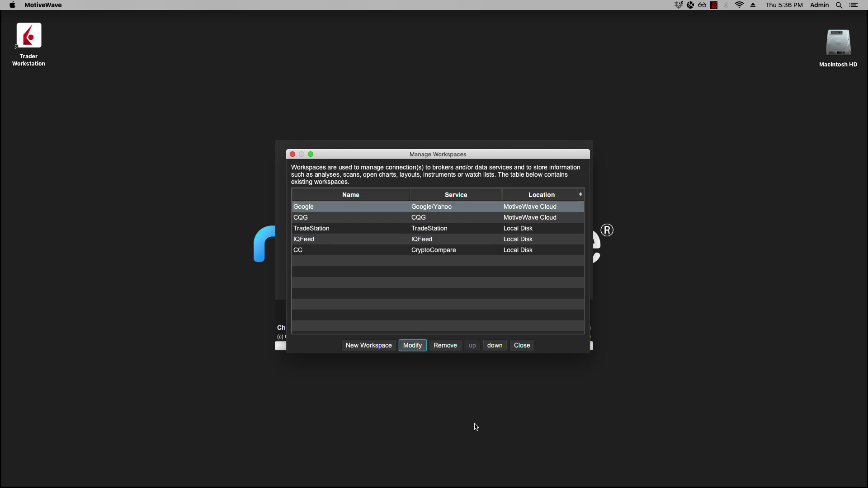
Launch the Google workspace and run Configure > Synchronize Workspace
{"action": "left_click", "coordinate": [523, 345]}
{"action": "left_click", "coordinate": [525, 230]}
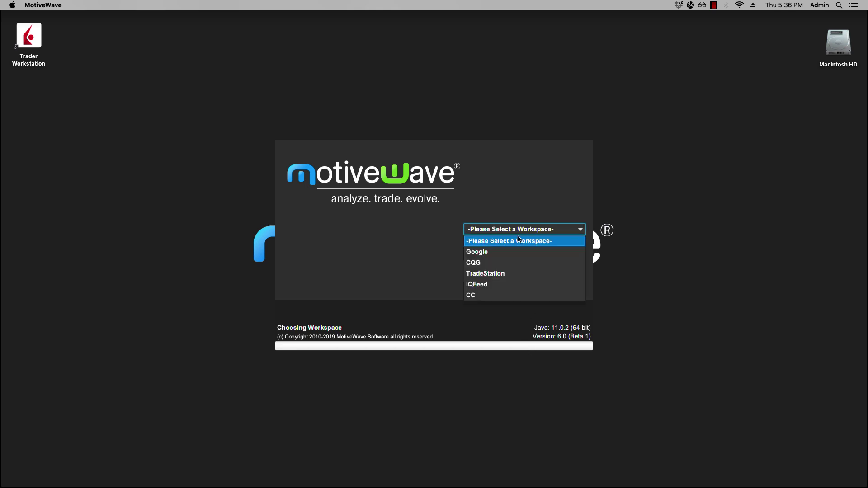
{"action": "left_click", "coordinate": [495, 251]}
{"action": "left_click", "coordinate": [558, 243]}
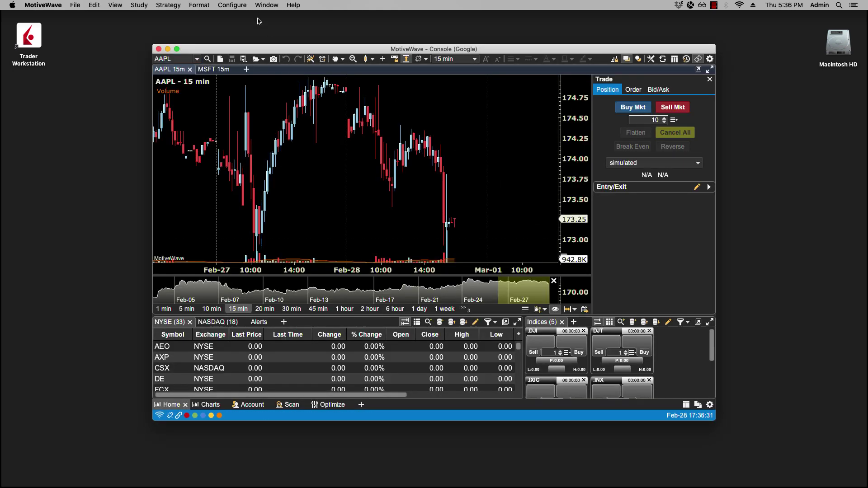
{"action": "left_click", "coordinate": [243, 6]}
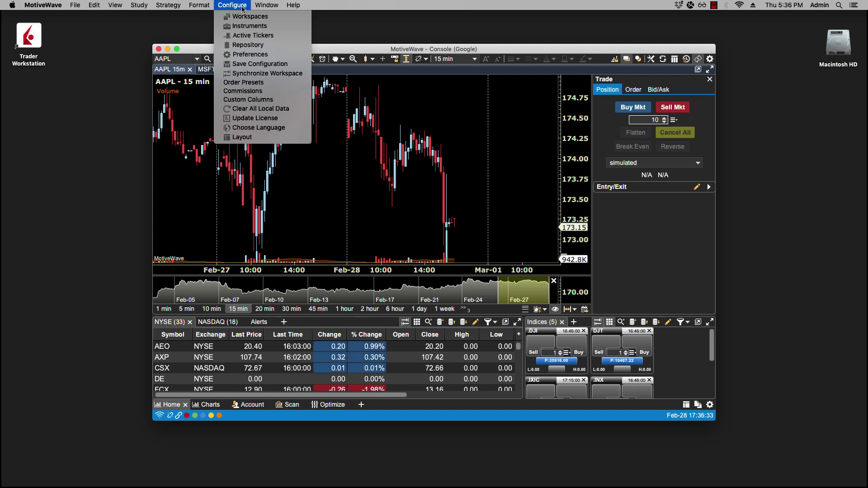
{"action": "left_click", "coordinate": [275, 76]}
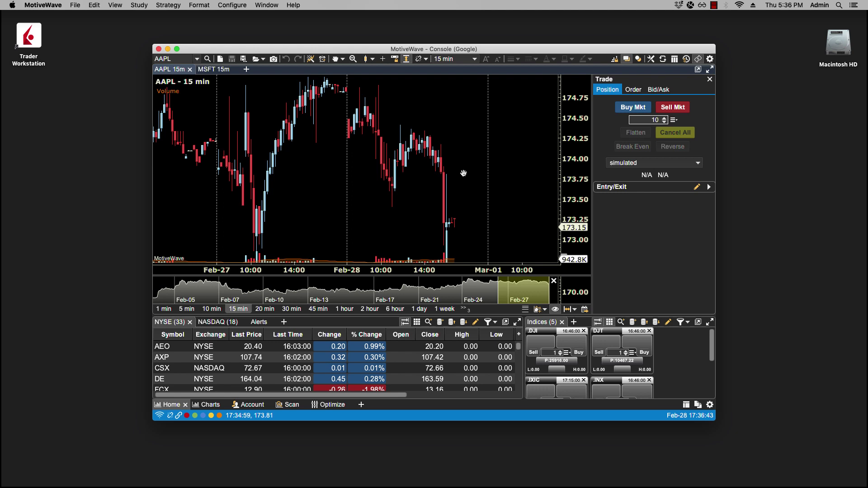
Close the console and confirm the MotiveWave shutdown so it syncs while closing
{"action": "left_click", "coordinate": [159, 49]}
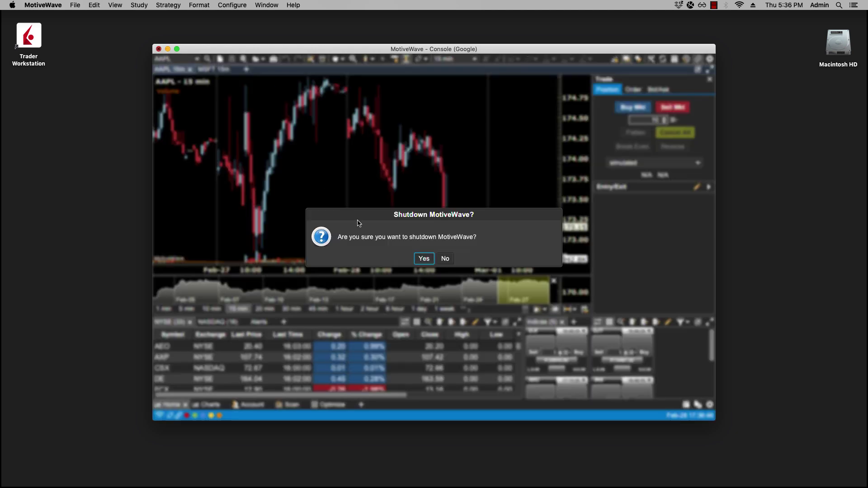
{"action": "left_click", "coordinate": [424, 259]}
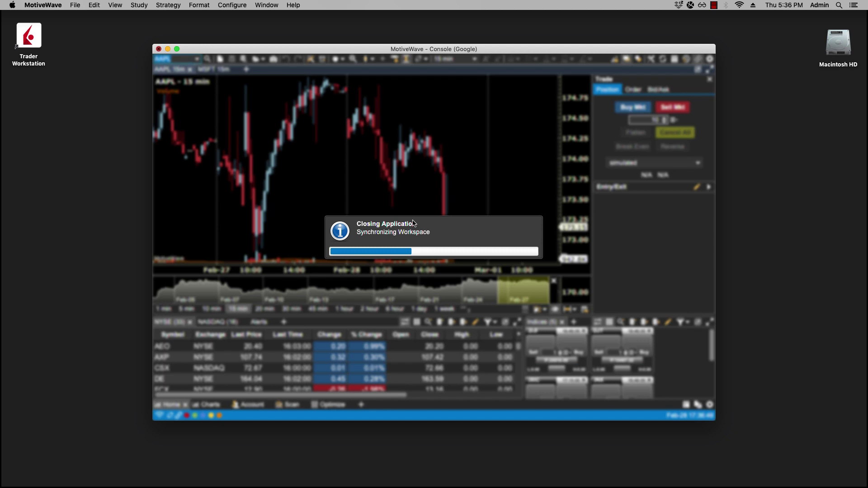